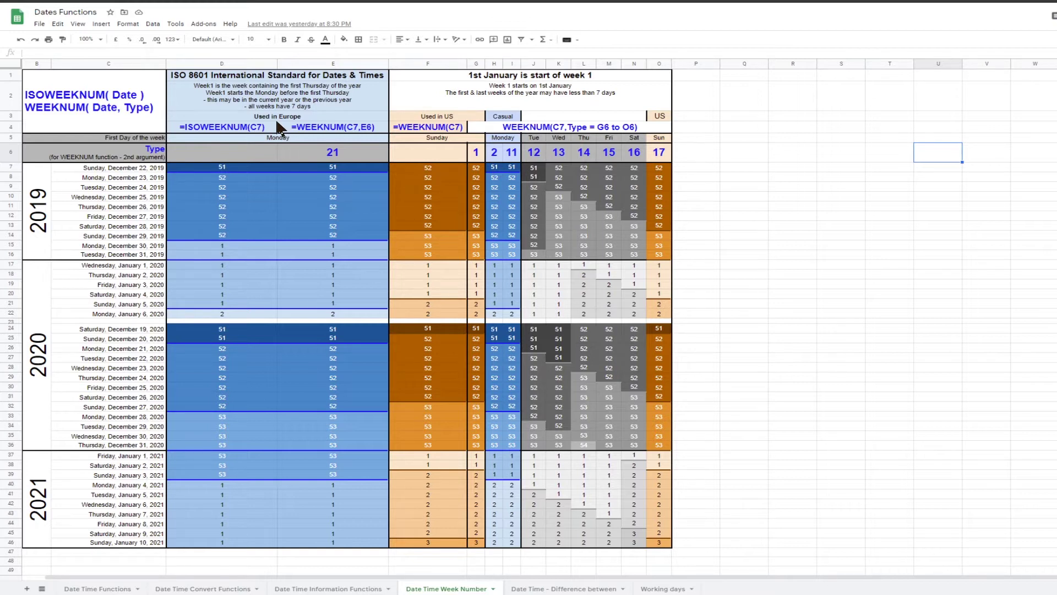
left_click(217, 132)
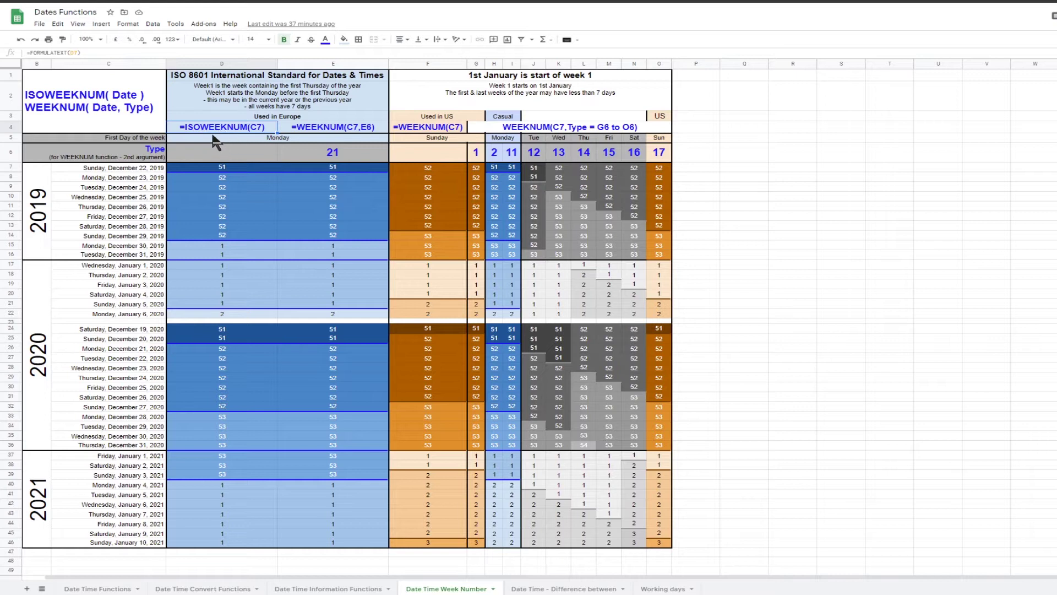
left_click(415, 128)
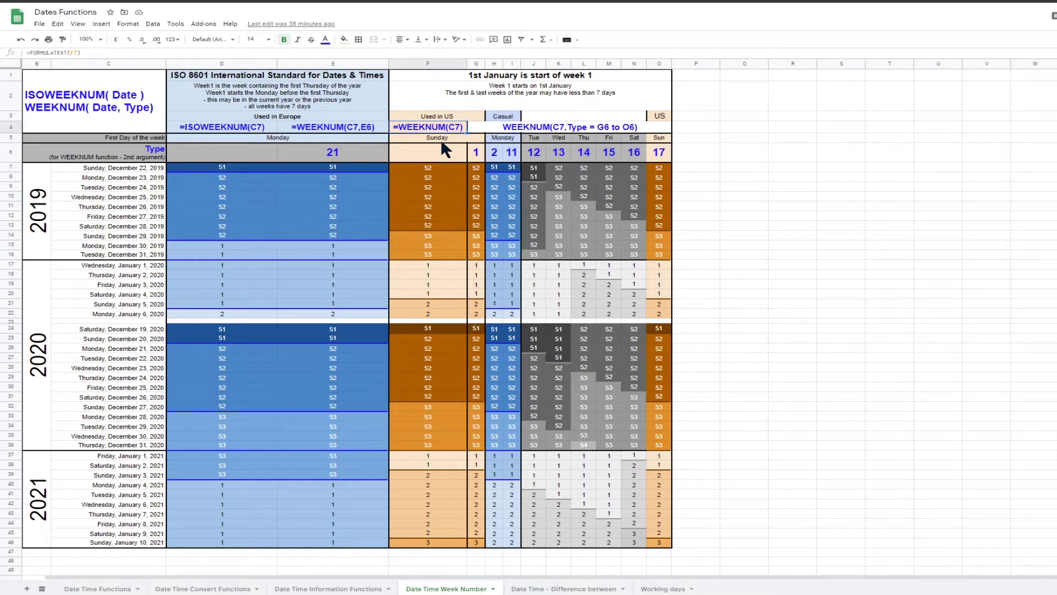
key("Left")
key("Left")
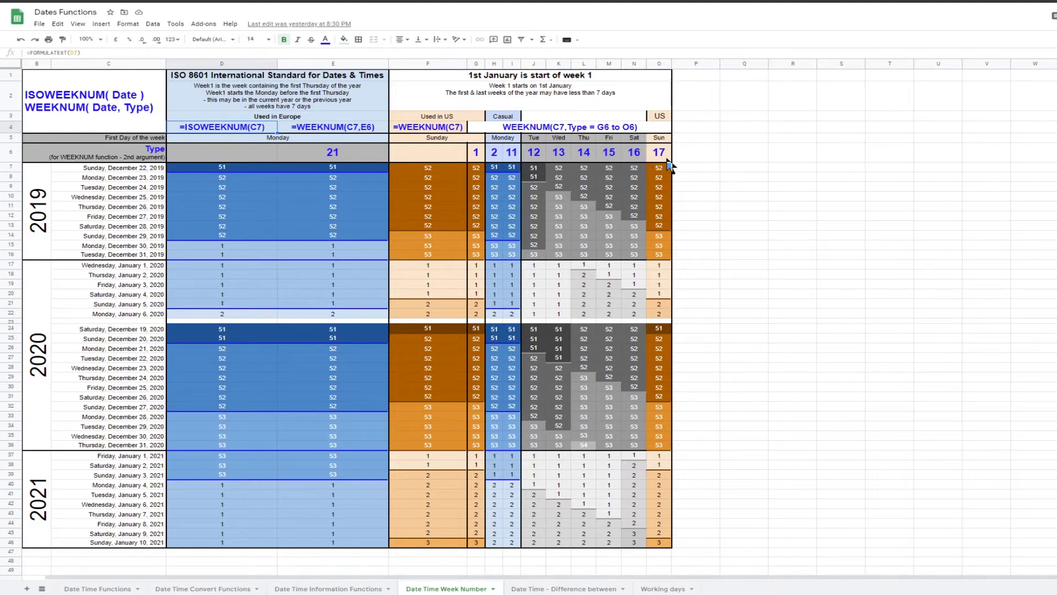
left_click(232, 167)
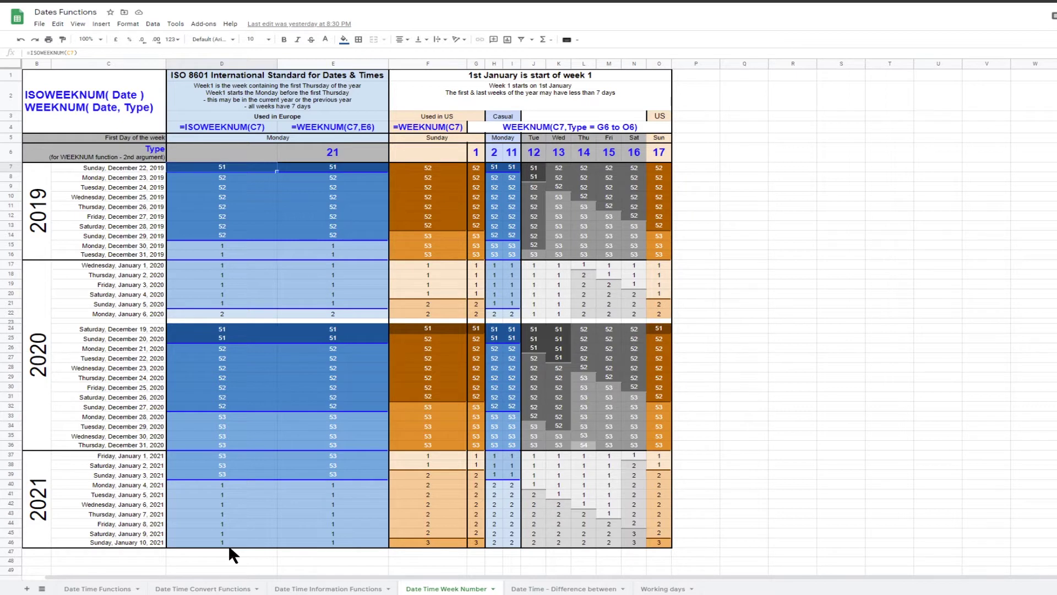
left_click(108, 276)
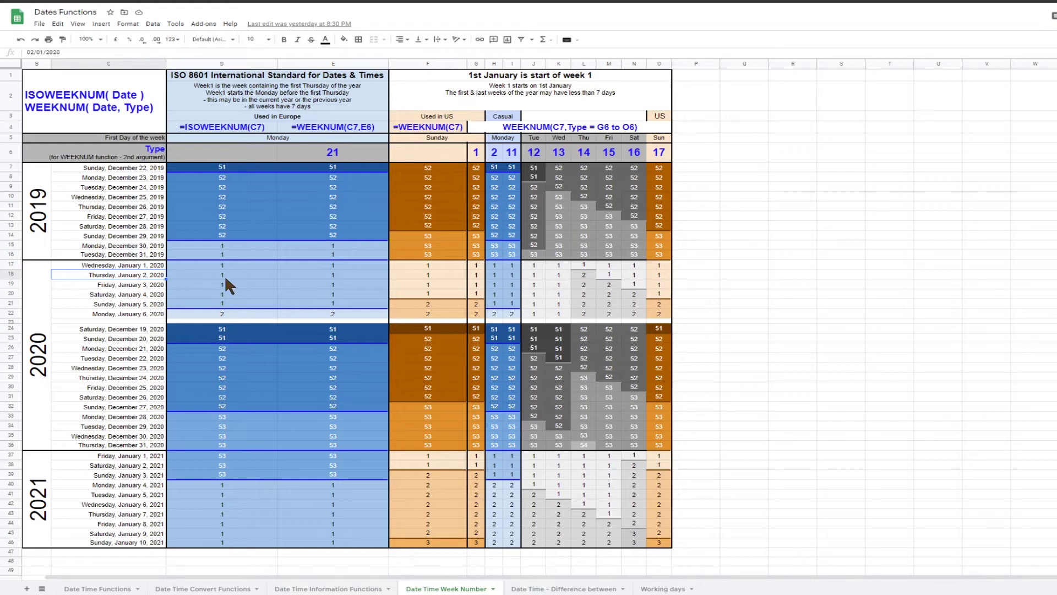
left_click(102, 246)
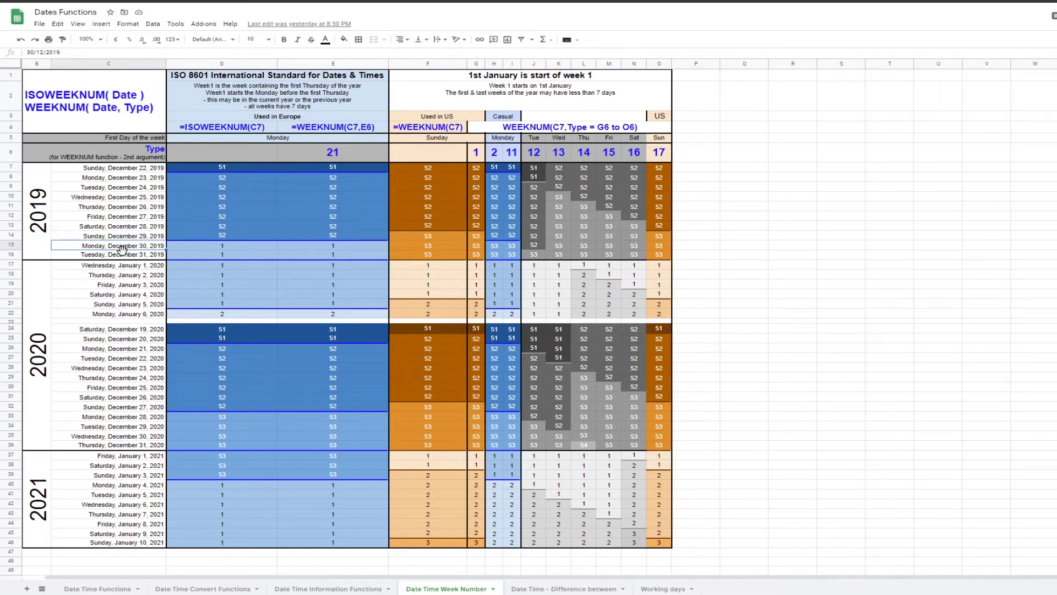
left_click(225, 246)
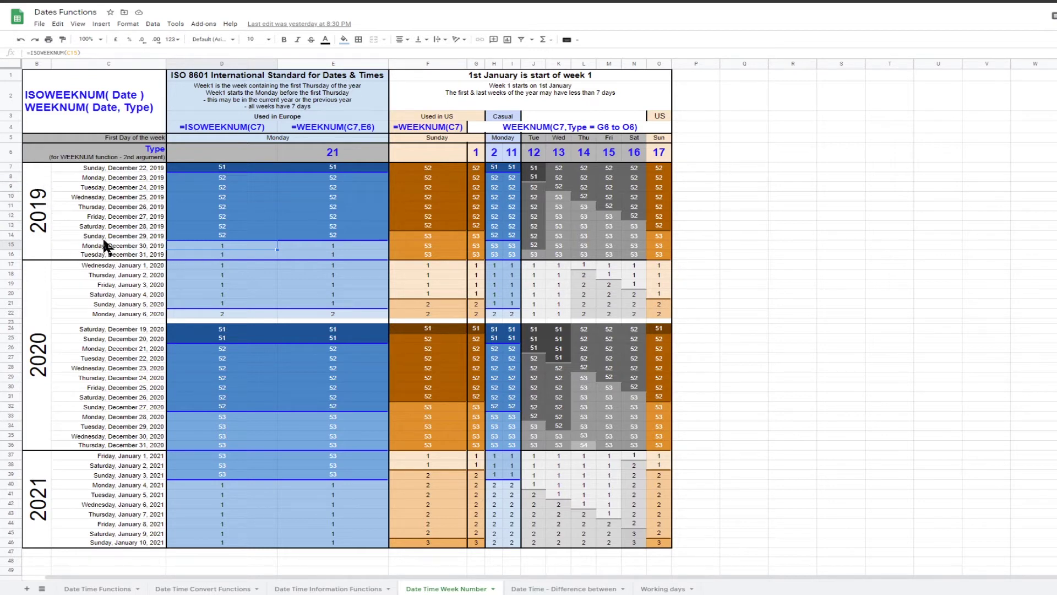
left_click(132, 448)
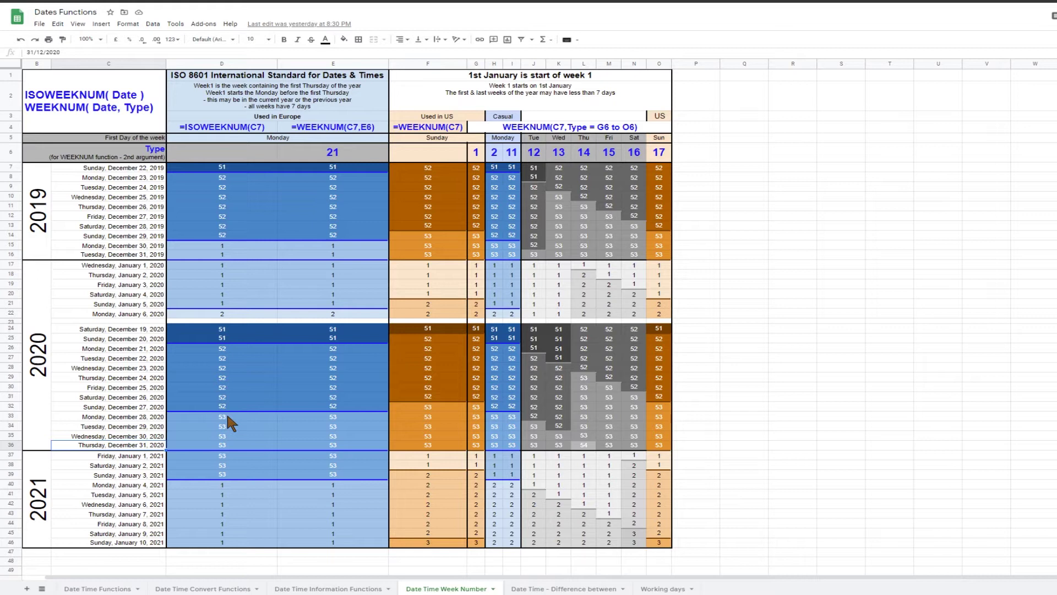
left_click(106, 477)
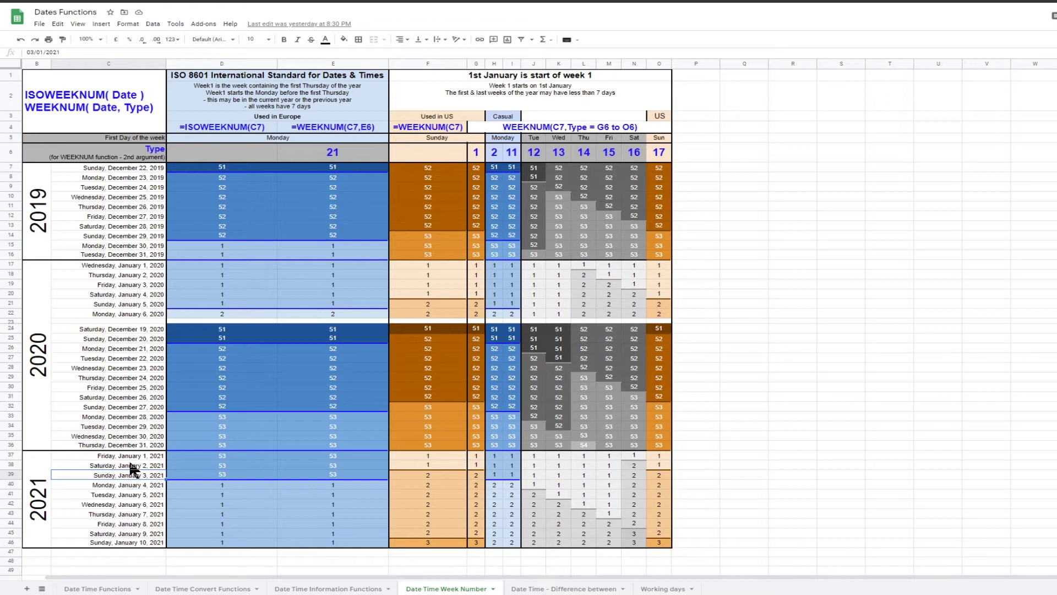
left_click(241, 128)
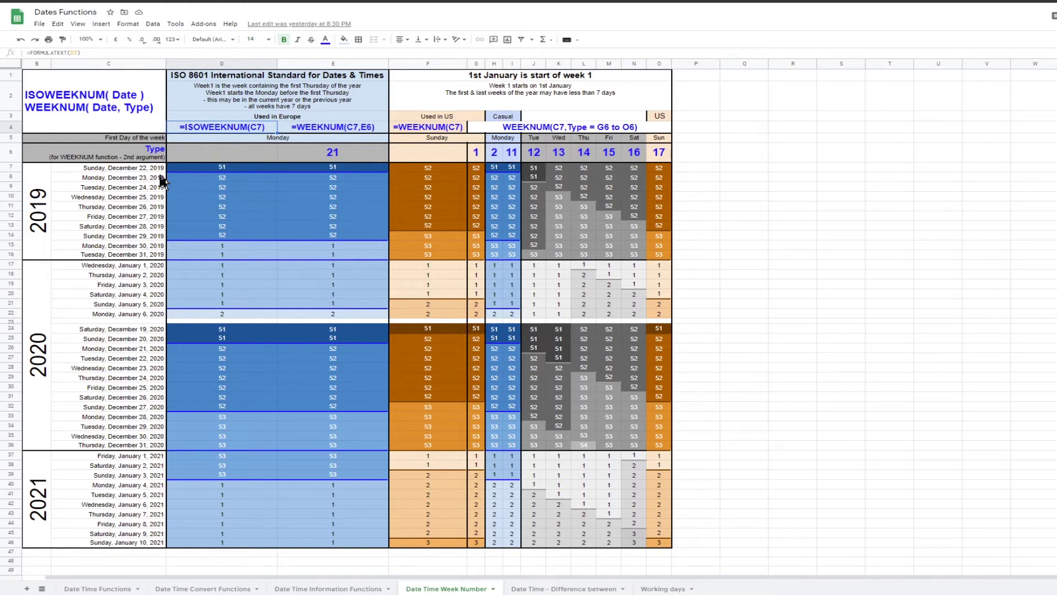
left_click(113, 171)
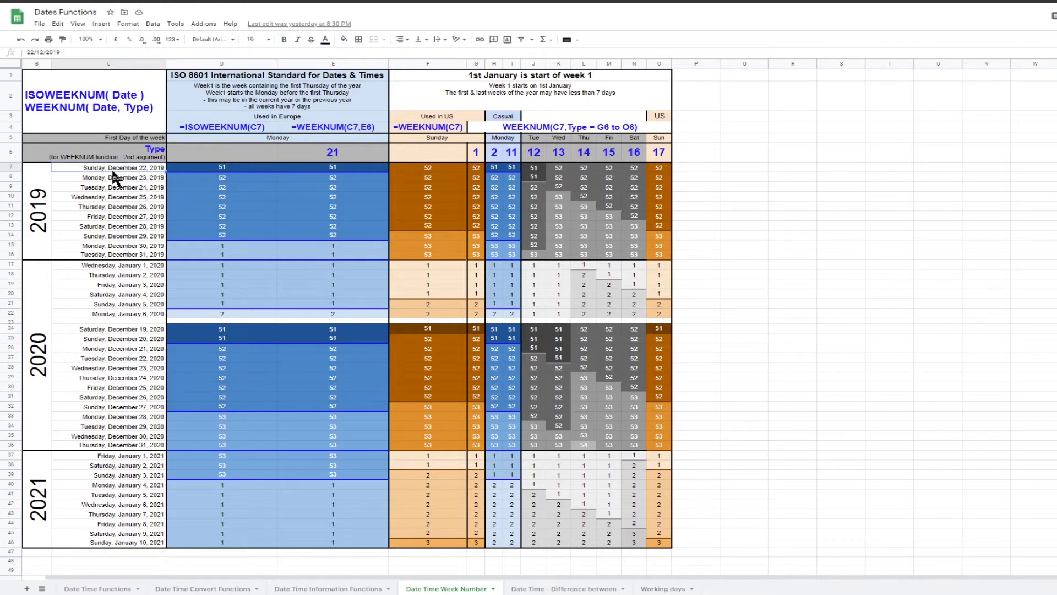
left_click(125, 313, "shift")
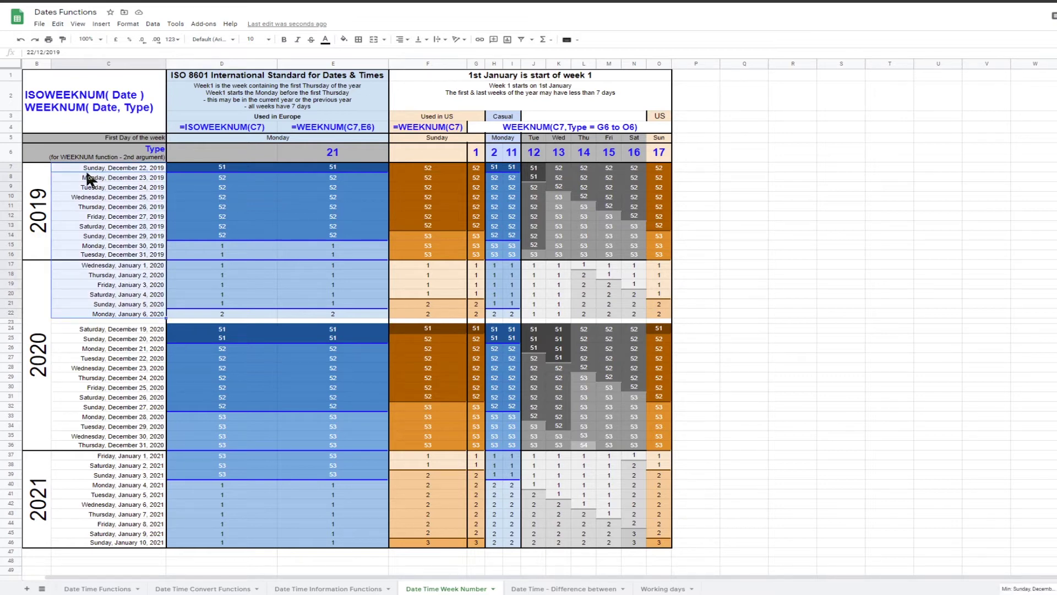
left_click(336, 131)
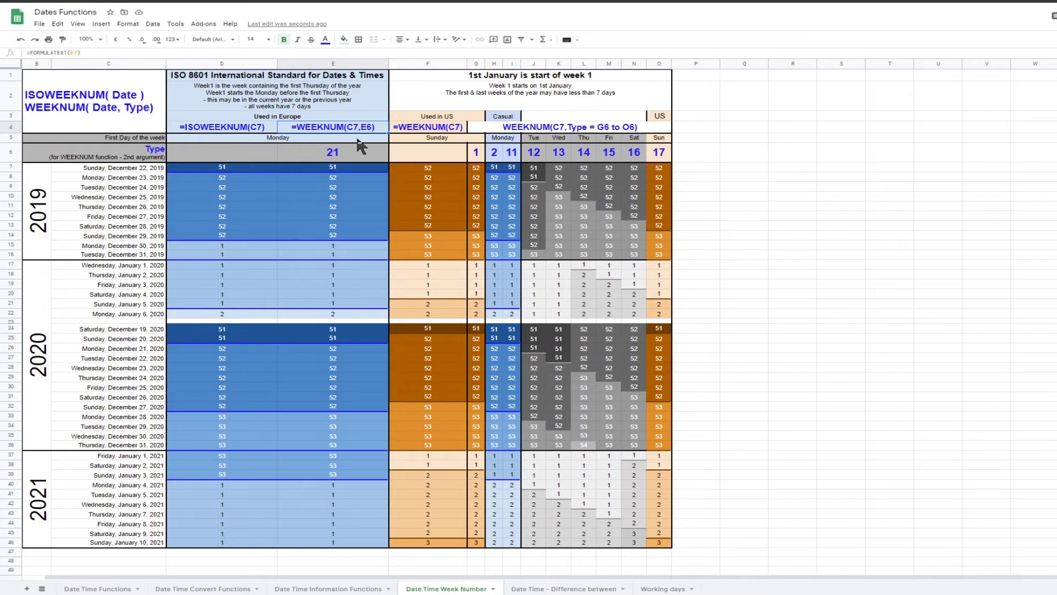
left_click(352, 151)
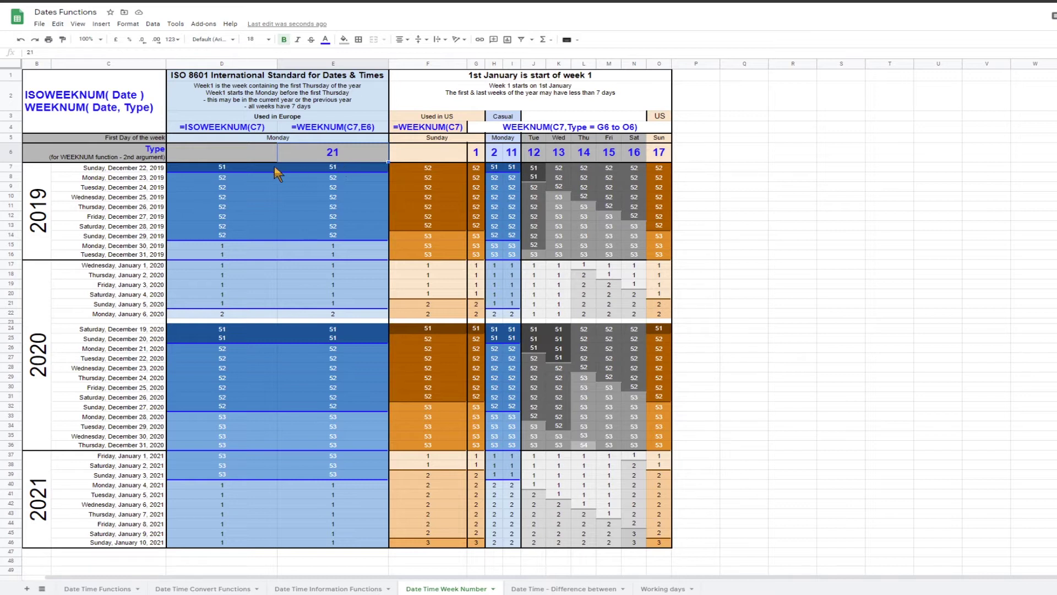
left_click(248, 166)
left_click(332, 542, "shift")
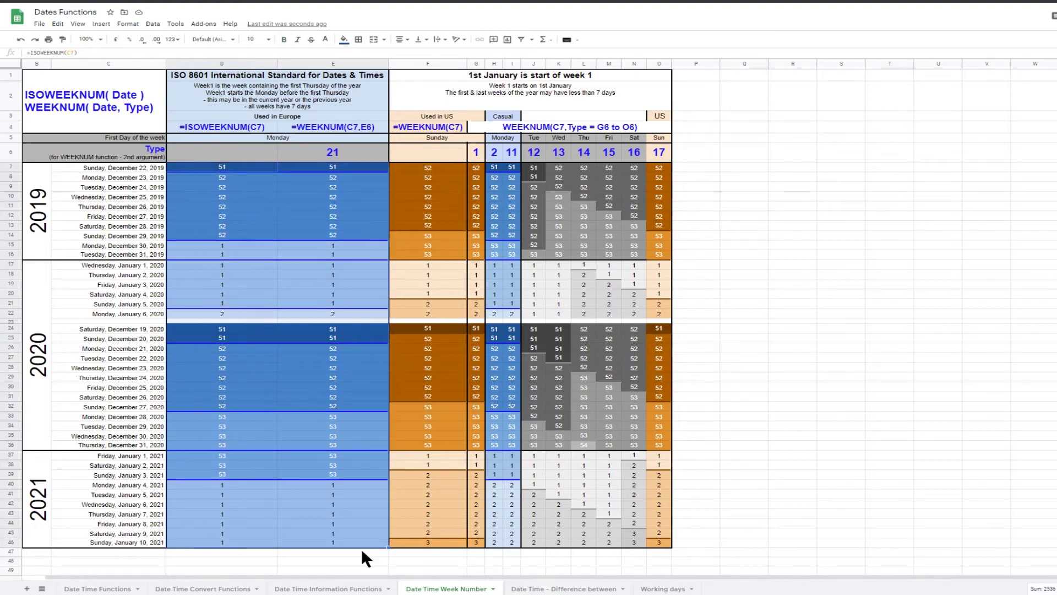
left_click(252, 164)
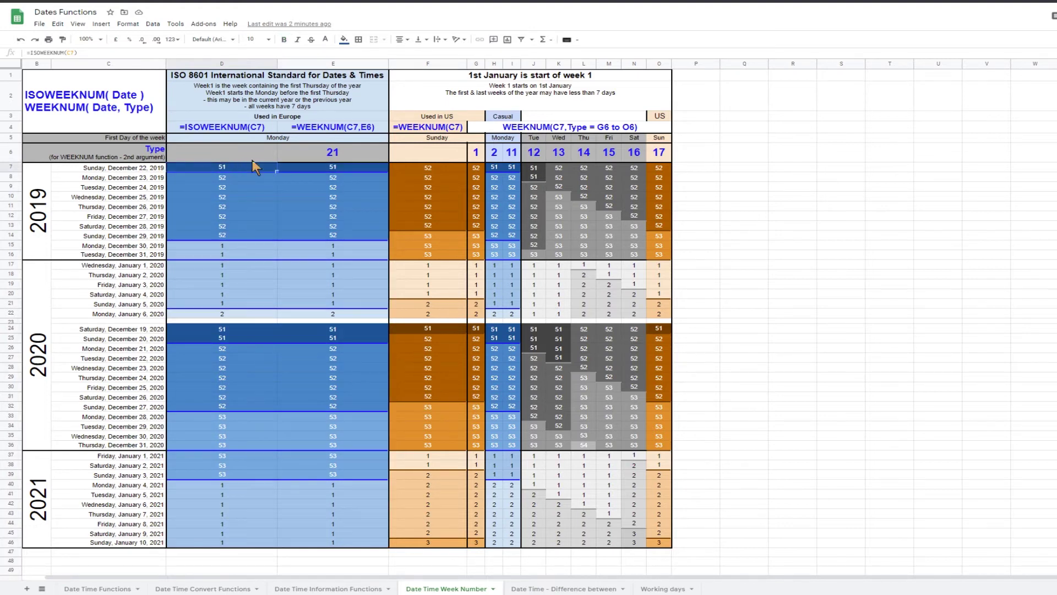
left_click(428, 139)
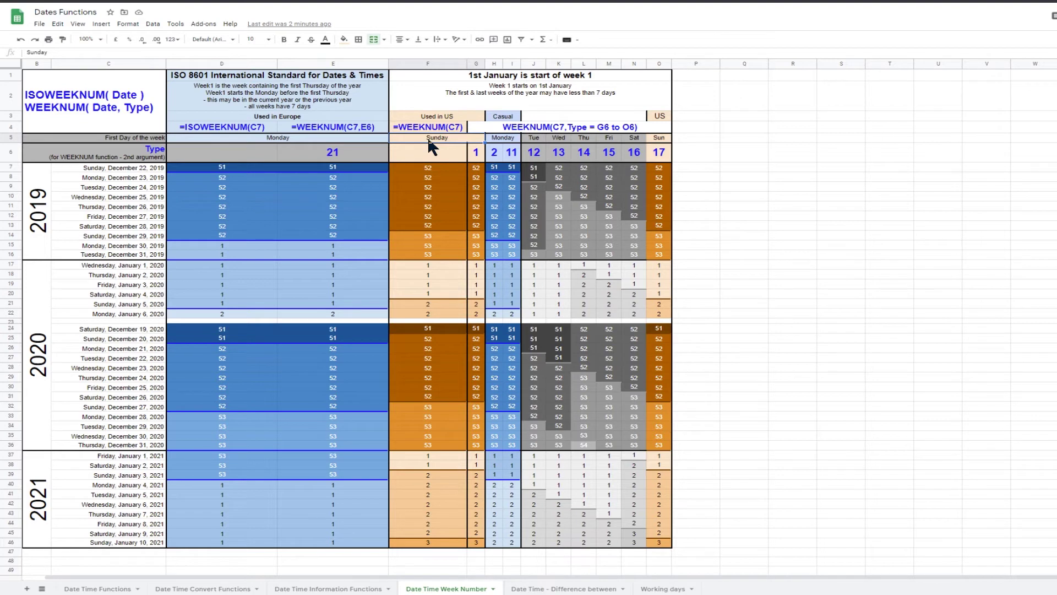
left_click(117, 266)
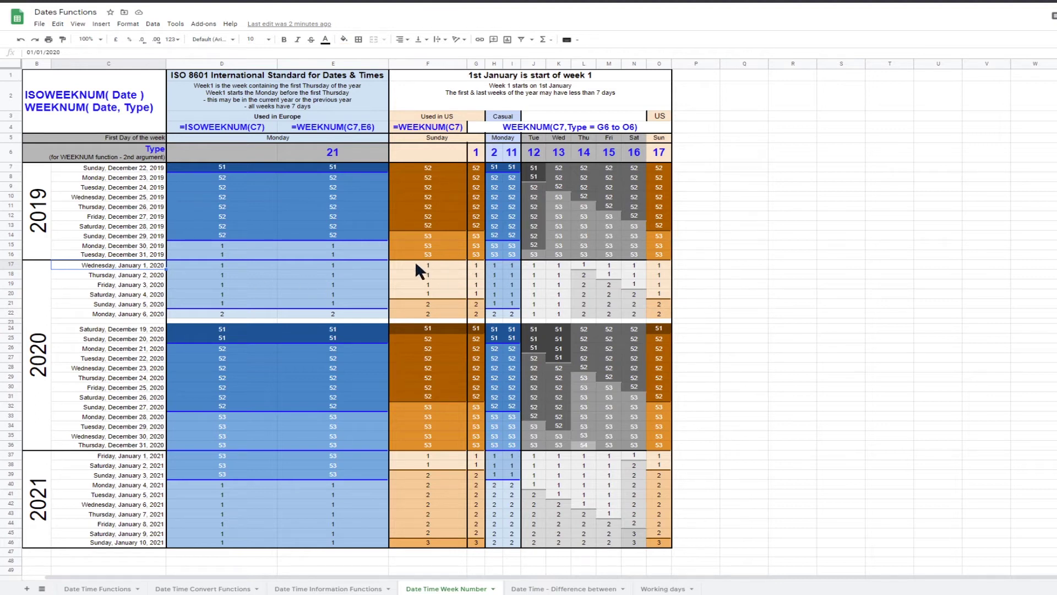
left_click(429, 305)
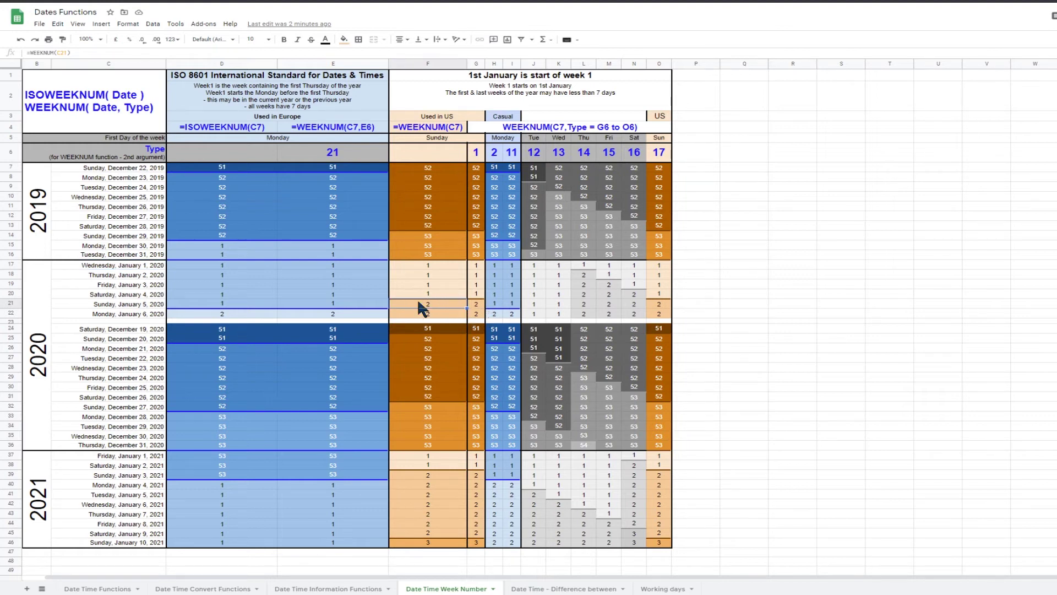
left_click(435, 265)
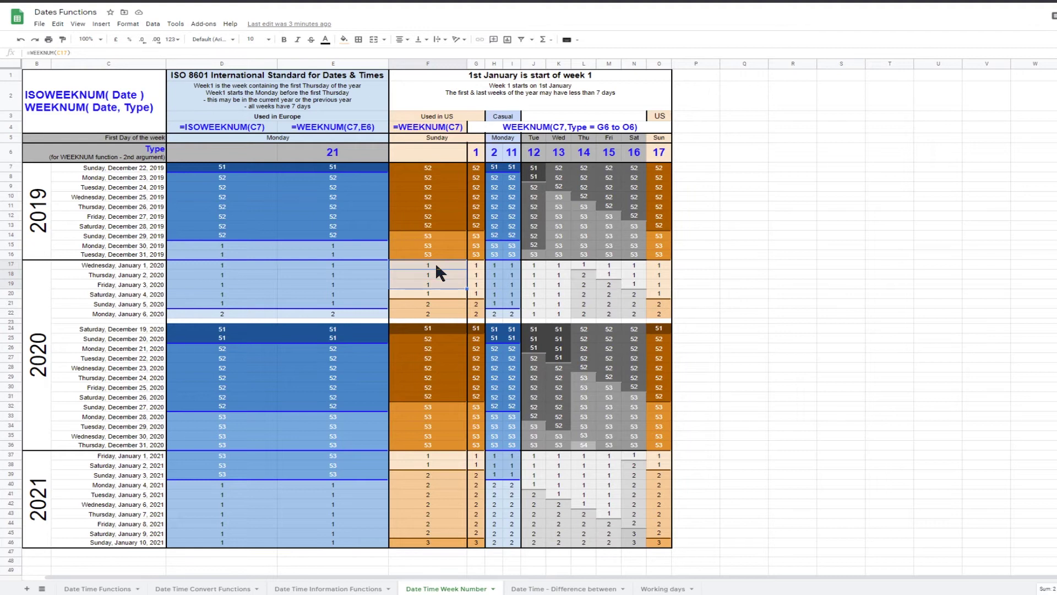
left_click_drag(437, 266, 436, 279)
left_click(434, 293)
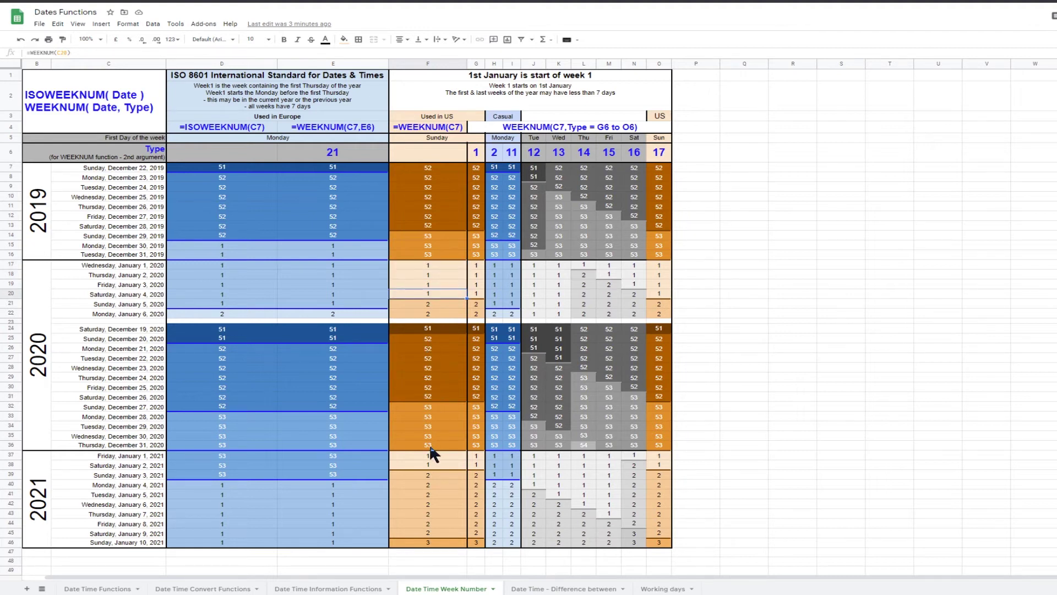
left_click(126, 445)
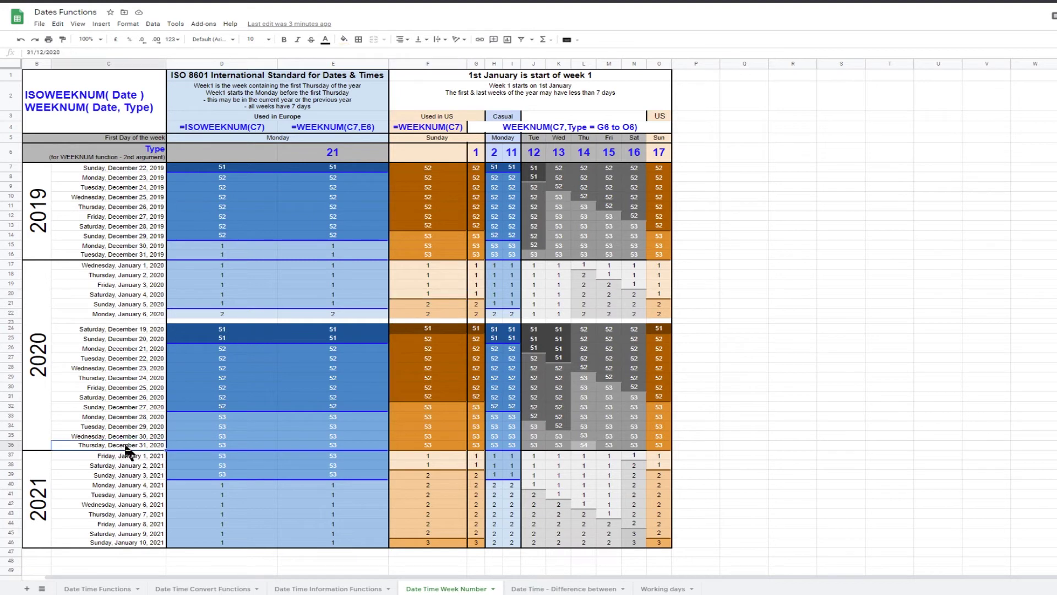
left_click(431, 406)
left_click(435, 445, "shift")
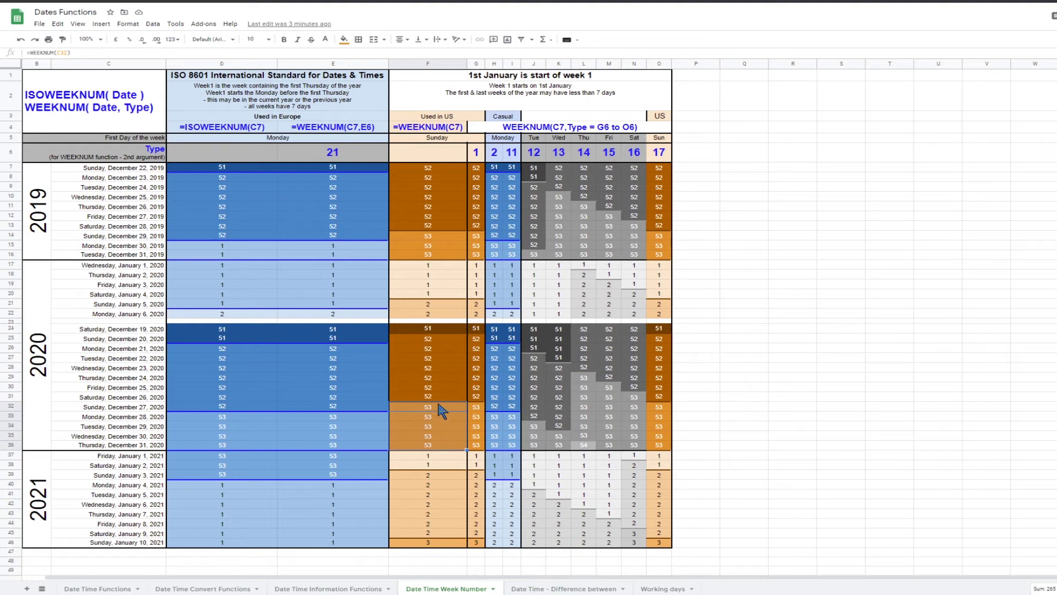
left_click(444, 129)
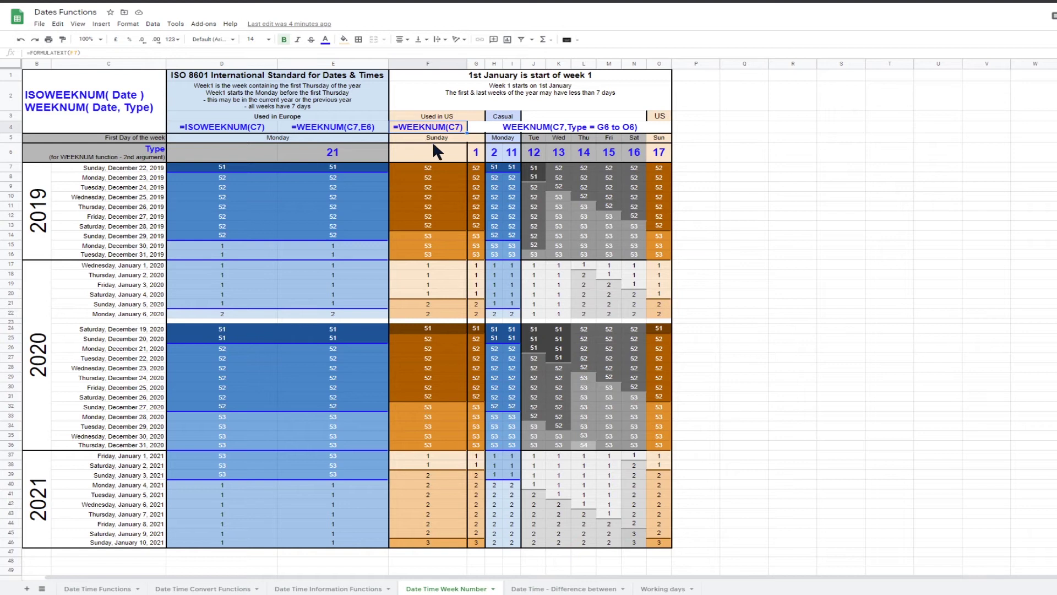
key("Right")
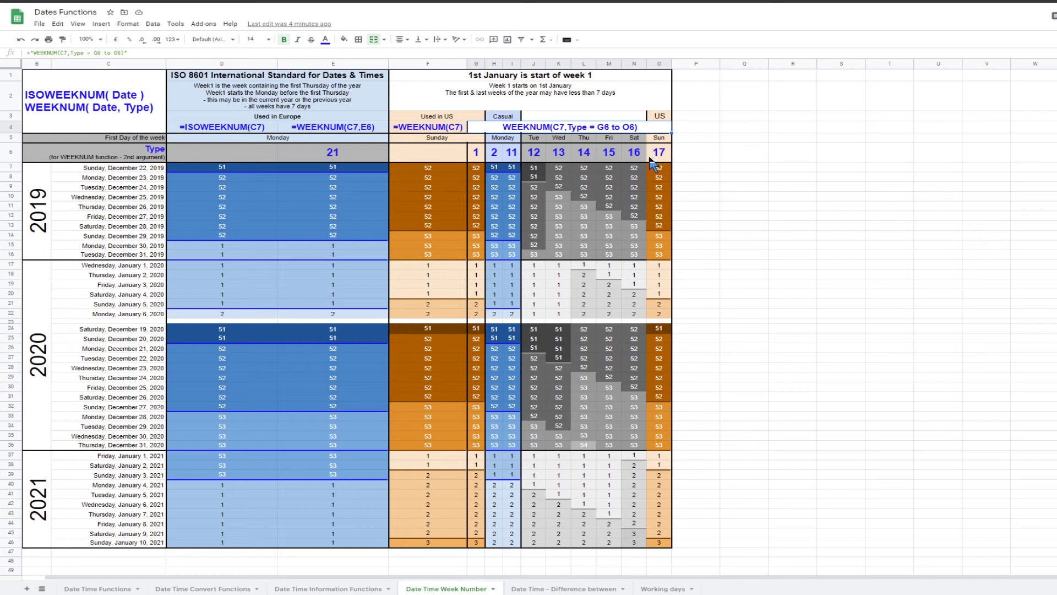
left_click(661, 140)
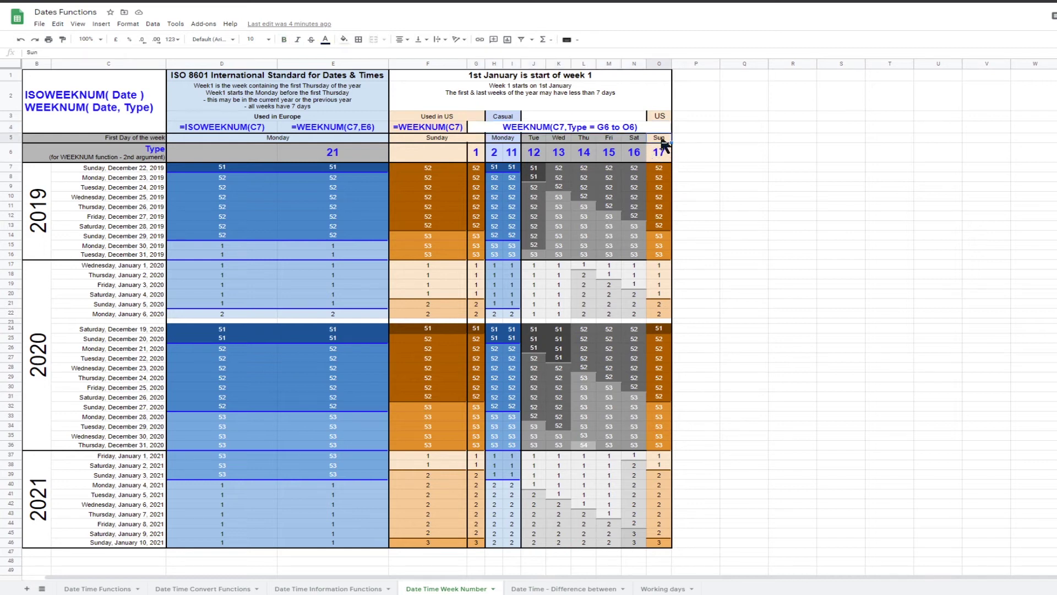
left_click(477, 138)
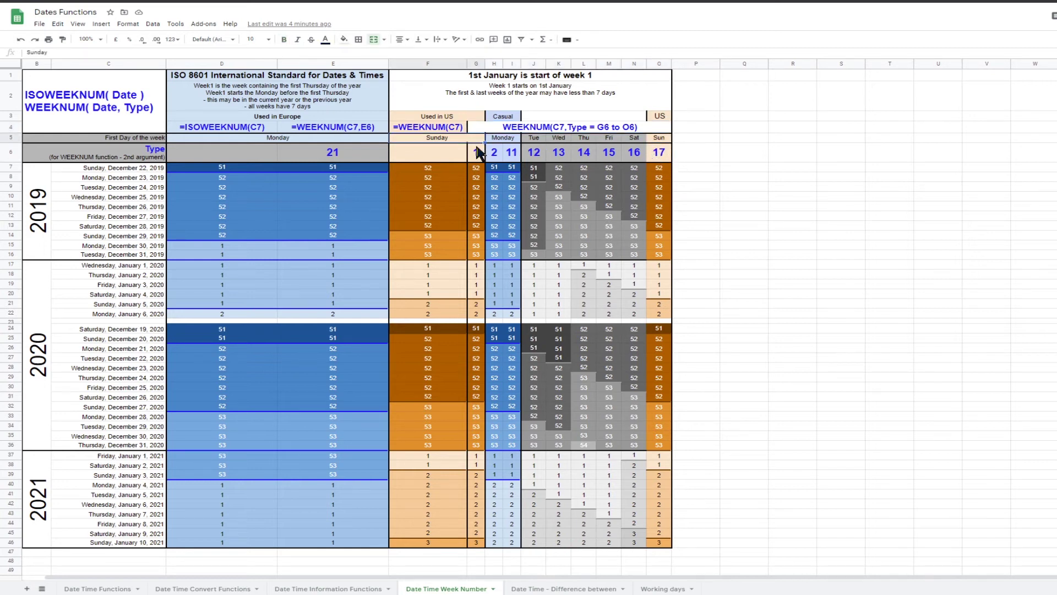
left_click(477, 148)
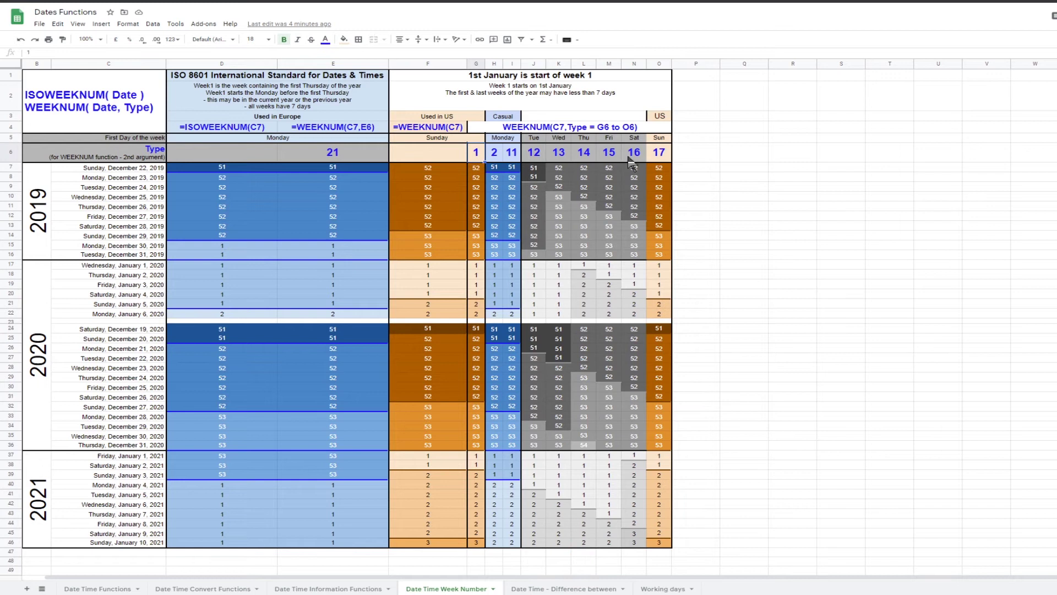
left_click(666, 150)
left_click(498, 117)
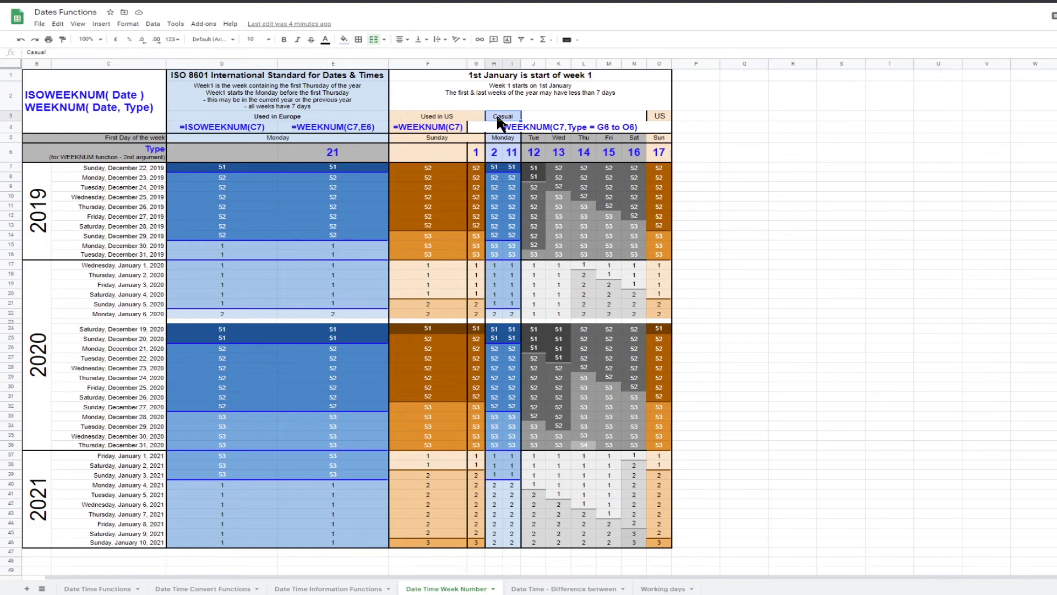
left_click(492, 268)
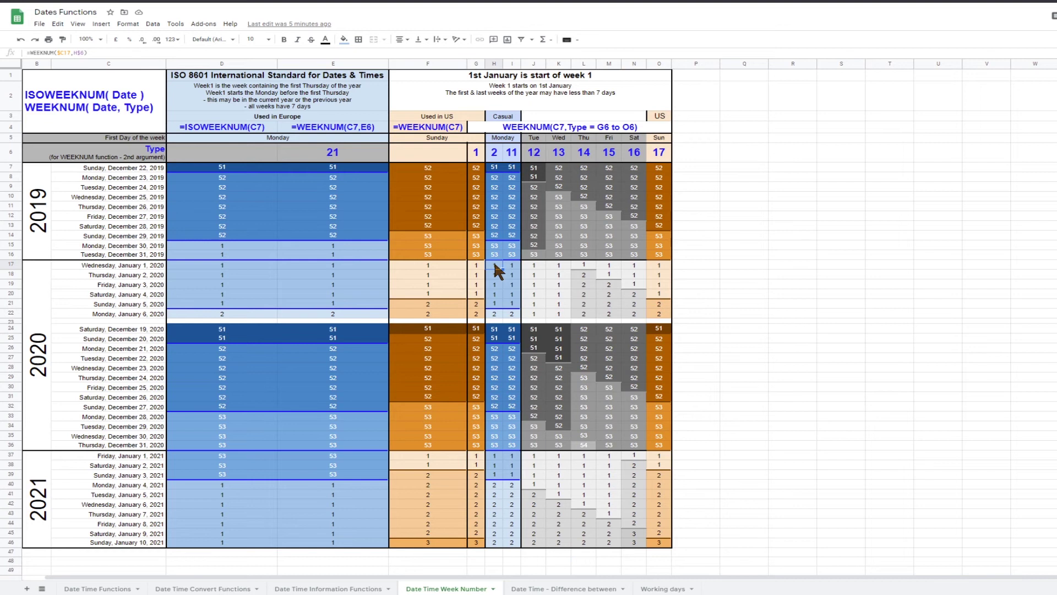
left_click(496, 314)
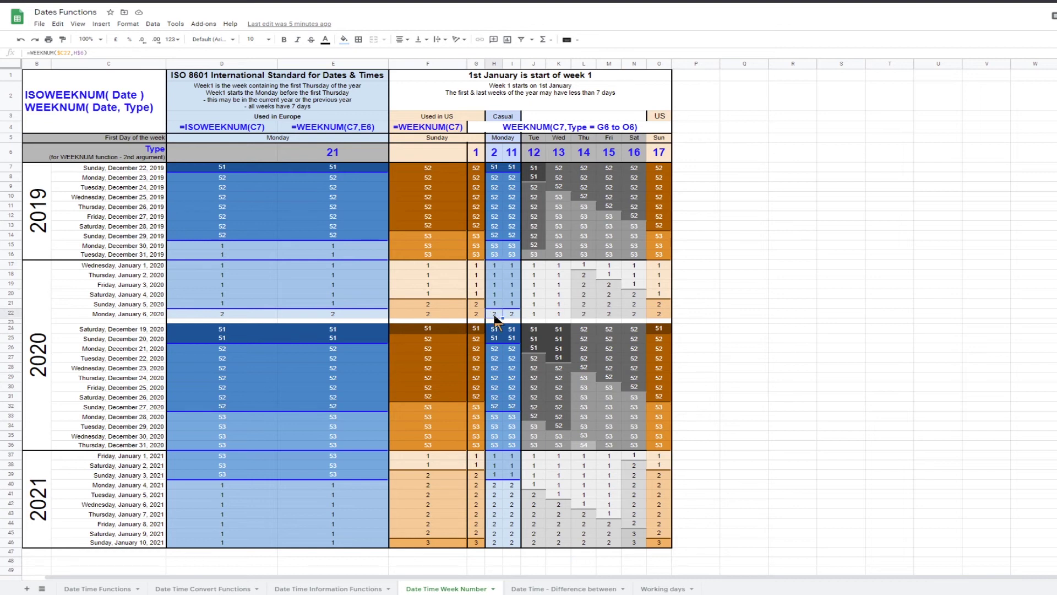
left_click(136, 311)
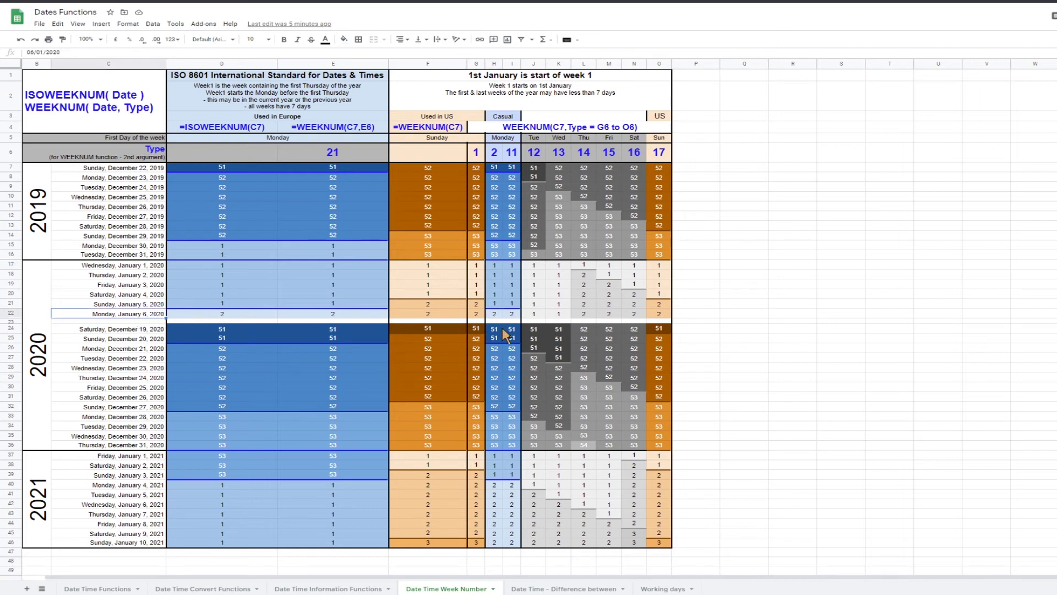
left_click(495, 315)
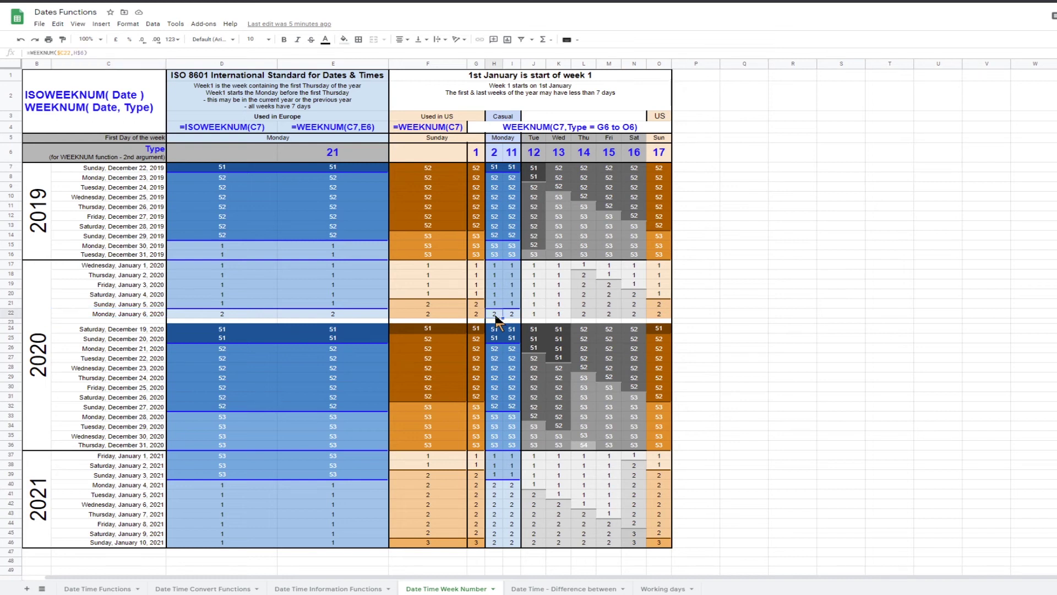
left_click(495, 153)
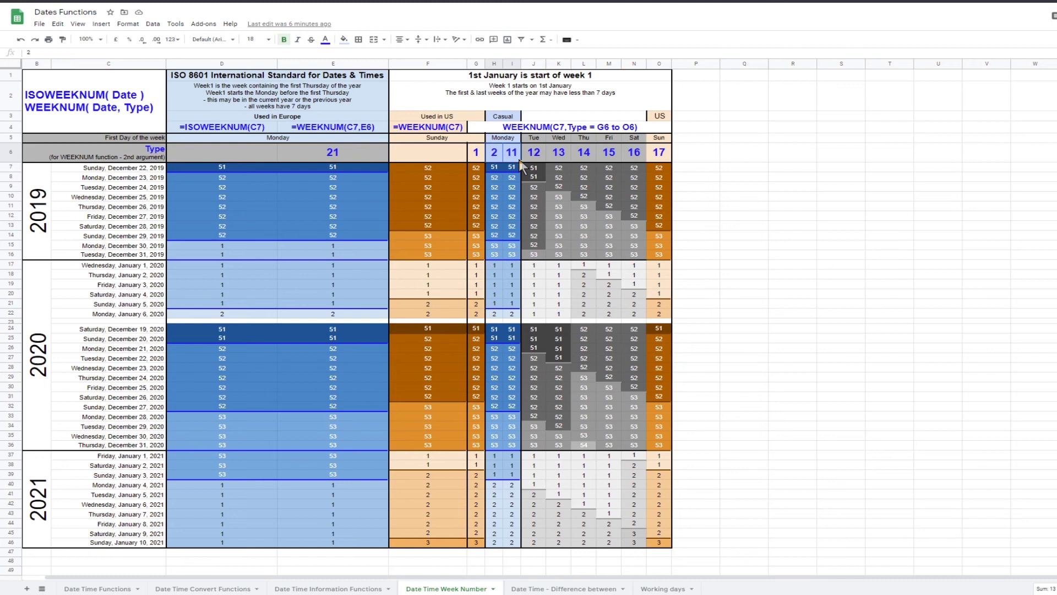
left_click(533, 139)
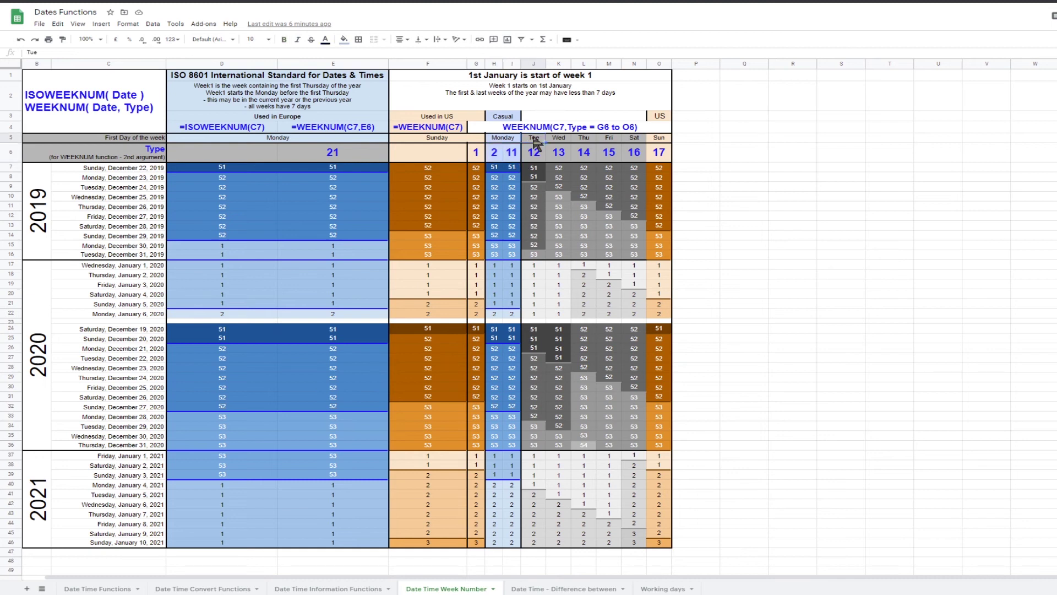
left_click(637, 138, "shift")
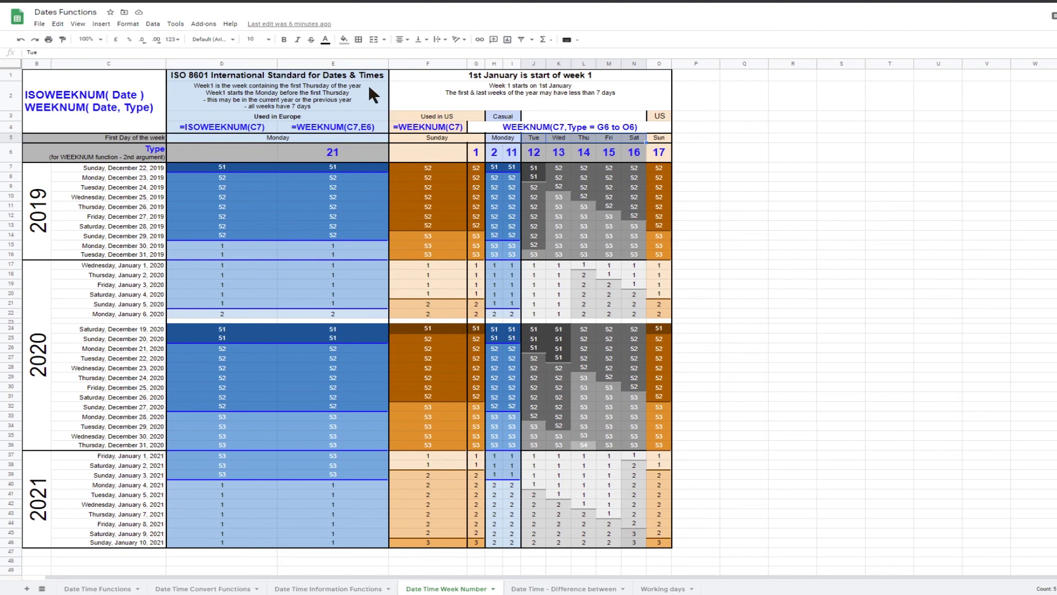
left_click(239, 131)
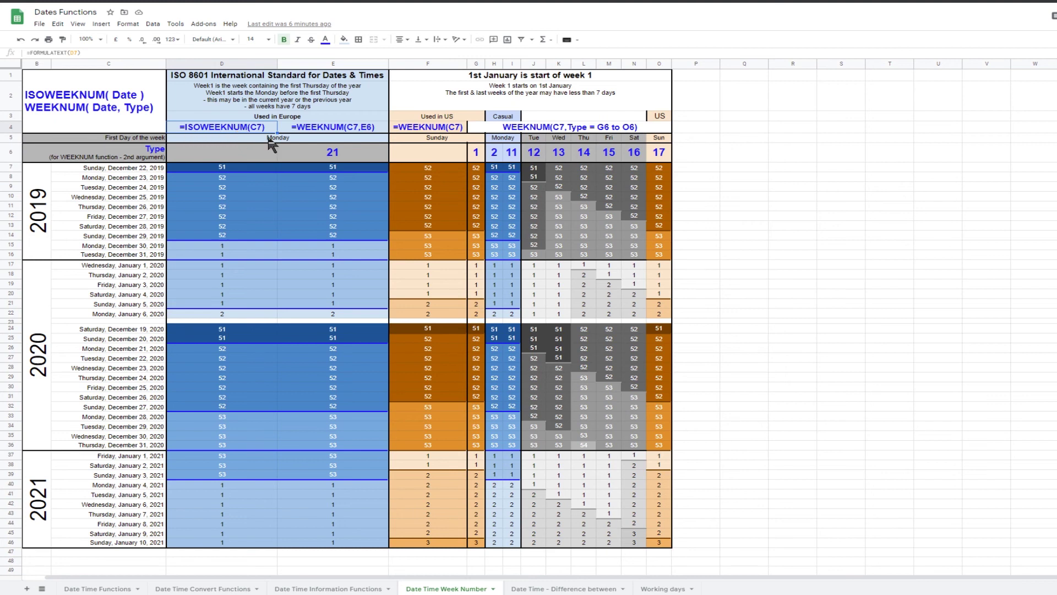
left_click(411, 130)
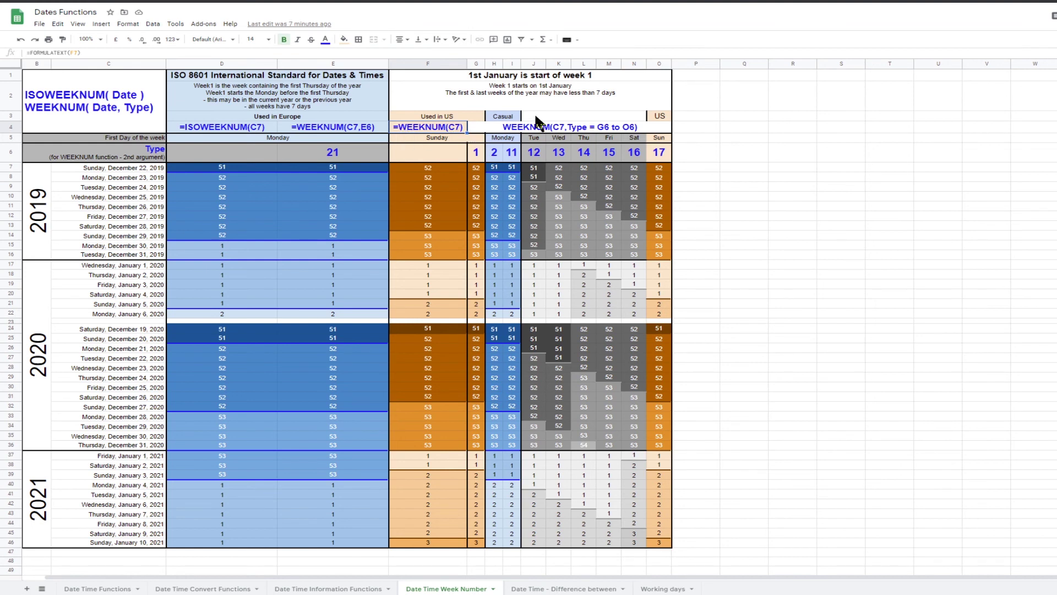
left_click(503, 120)
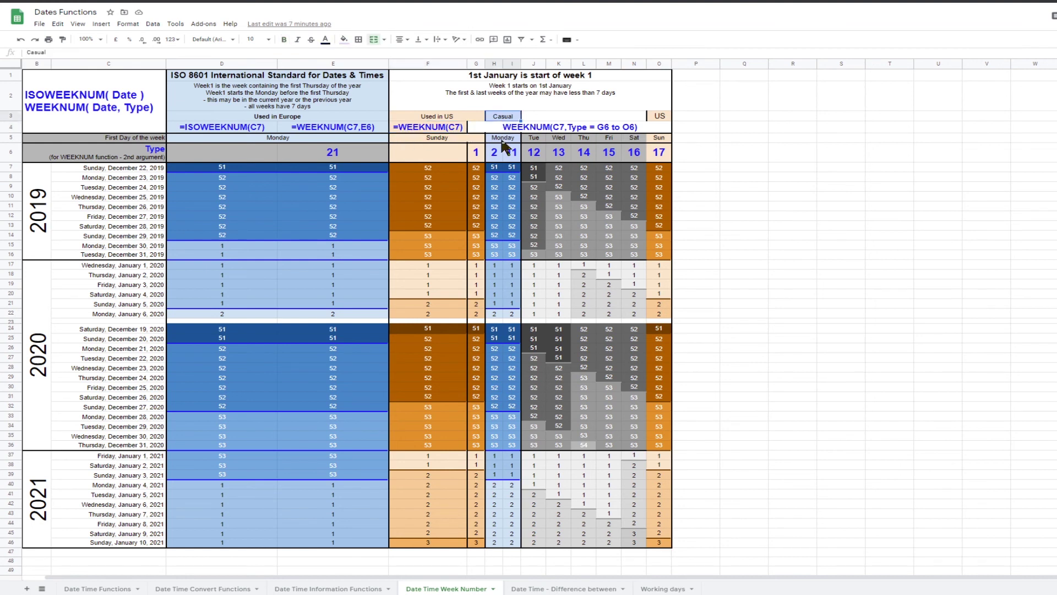
left_click(503, 138)
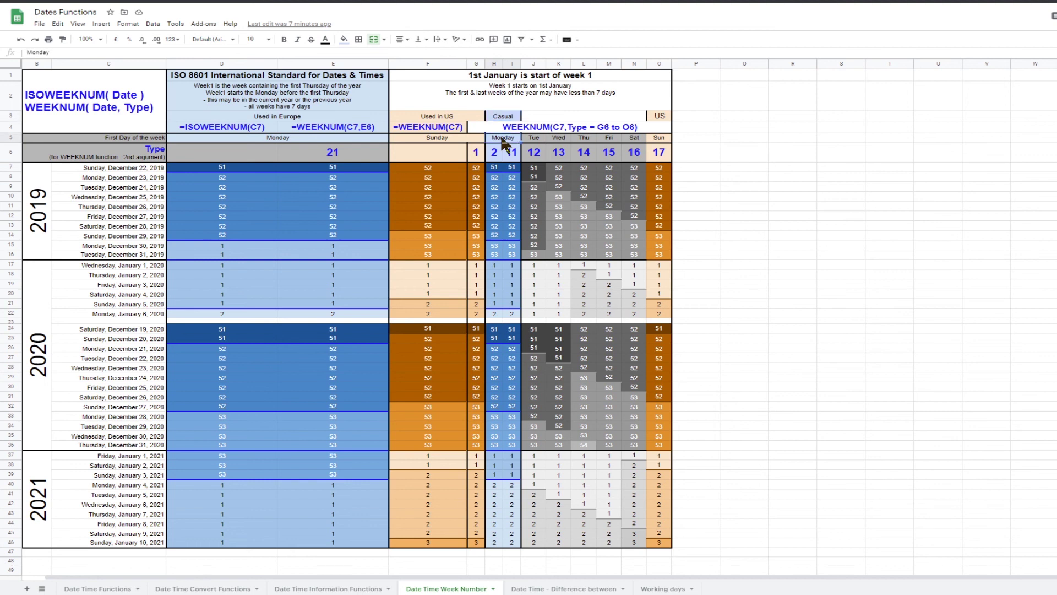